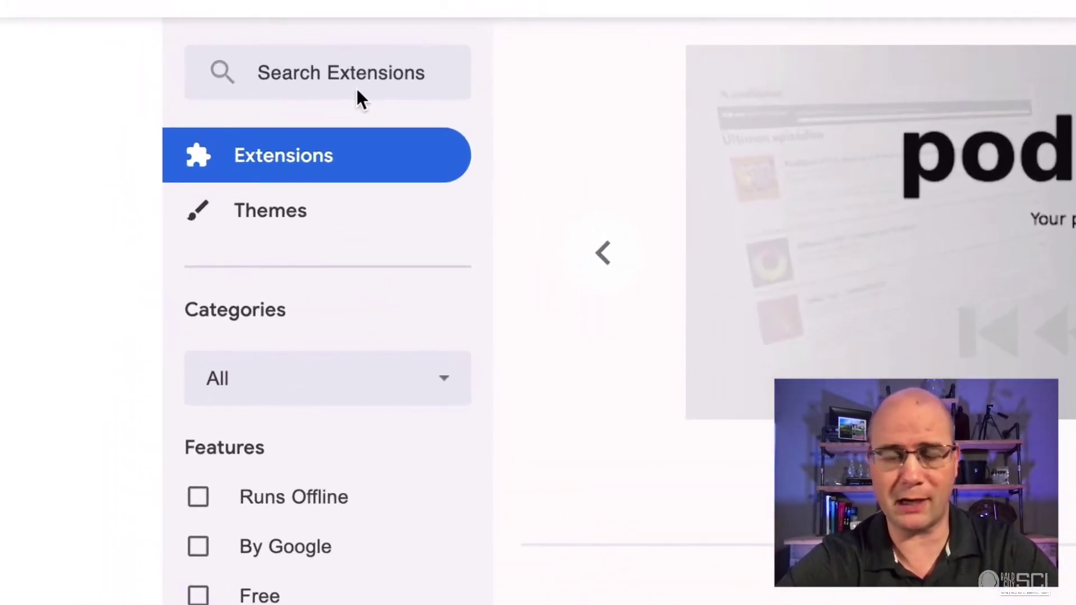
Search the Web Store for 'tab resize' and open the Tab Resize - split screen layouts page.
{"action": "left_click", "coordinate": [331, 77]}
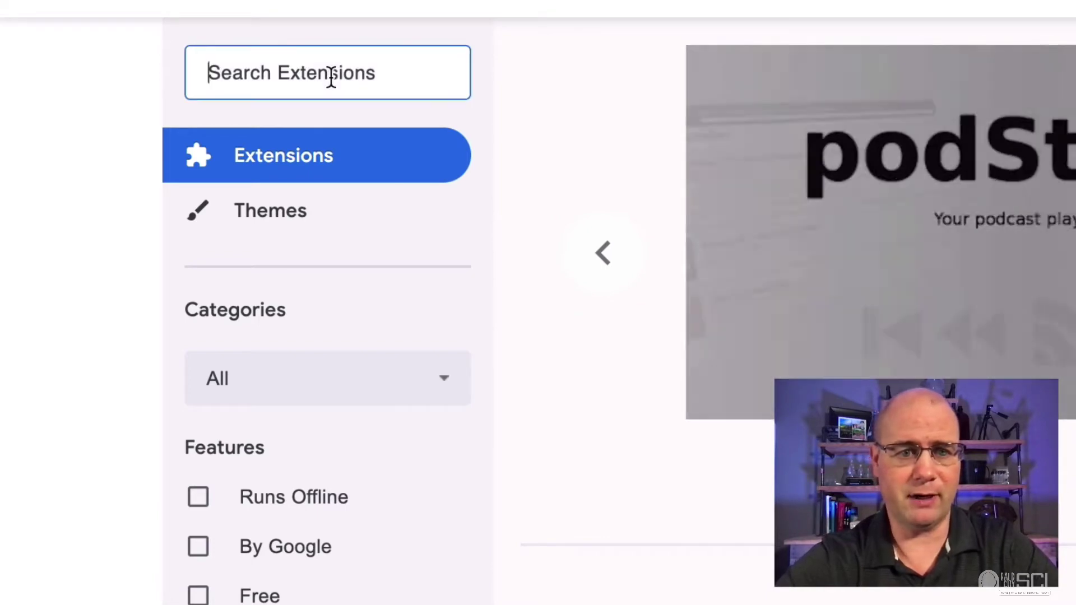
{"action": "type", "text": "tab resize"}
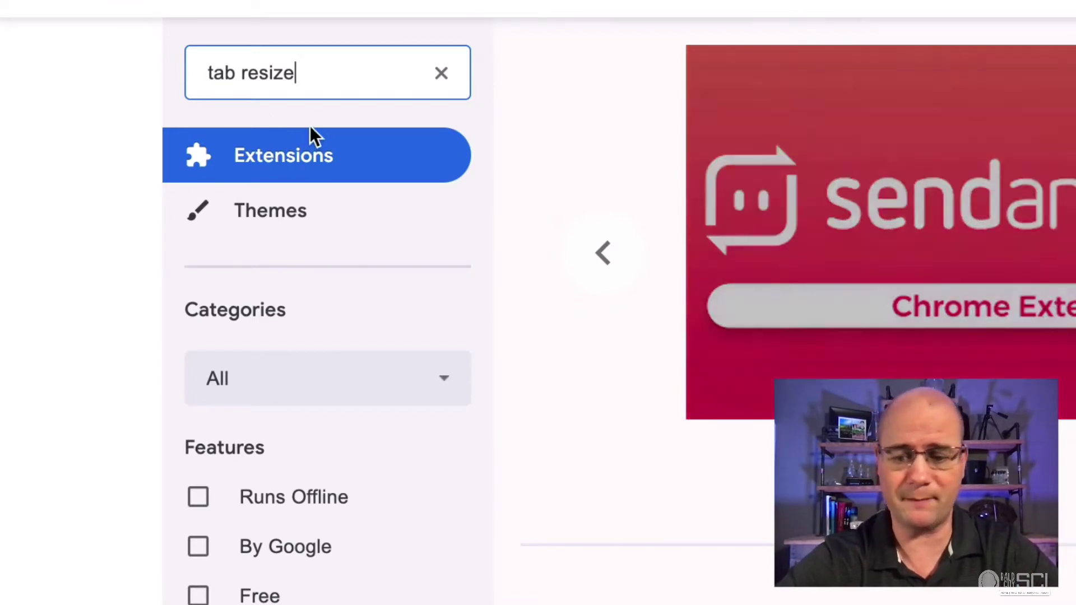
{"action": "key", "text": "Return"}
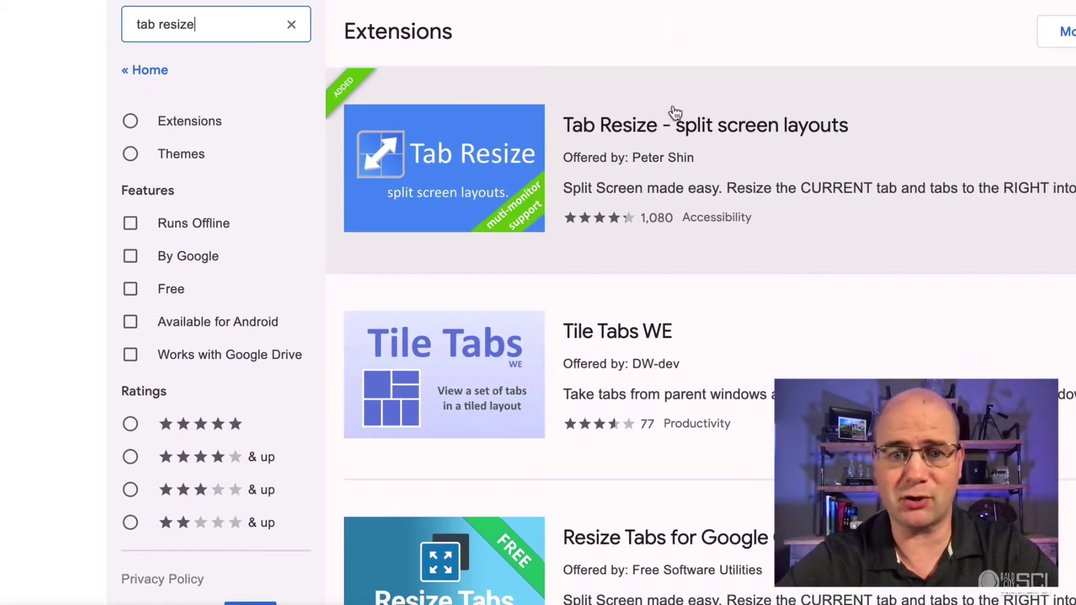
{"action": "left_click", "coordinate": [643, 118]}
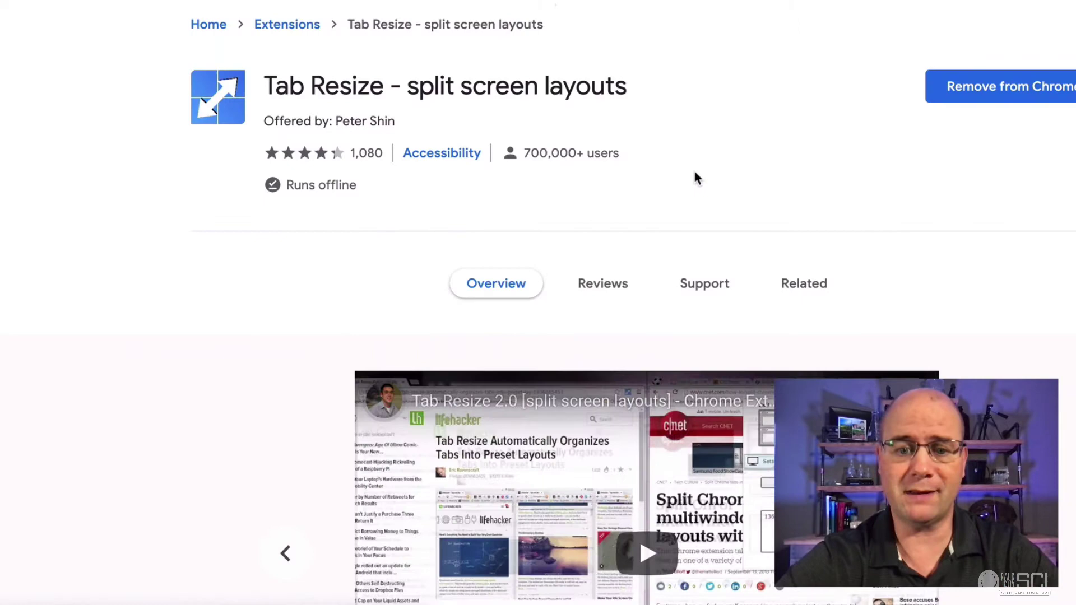
{"action": "scroll", "coordinate": [695, 174], "scroll_direction": "down", "scroll_amount": 2}
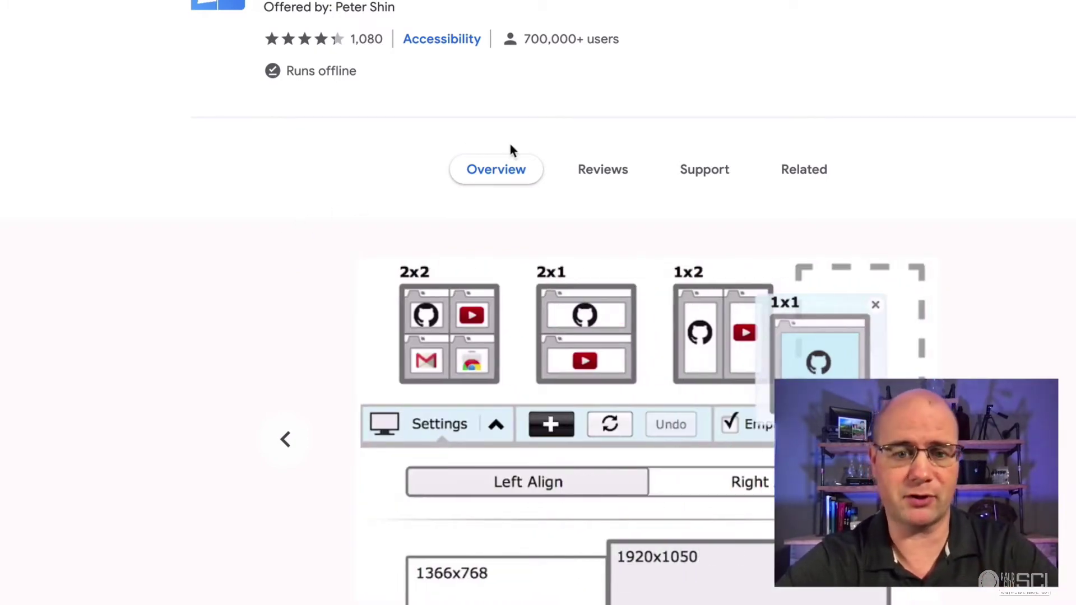
{"action": "scroll", "coordinate": [612, 119], "scroll_direction": "up", "scroll_amount": 2}
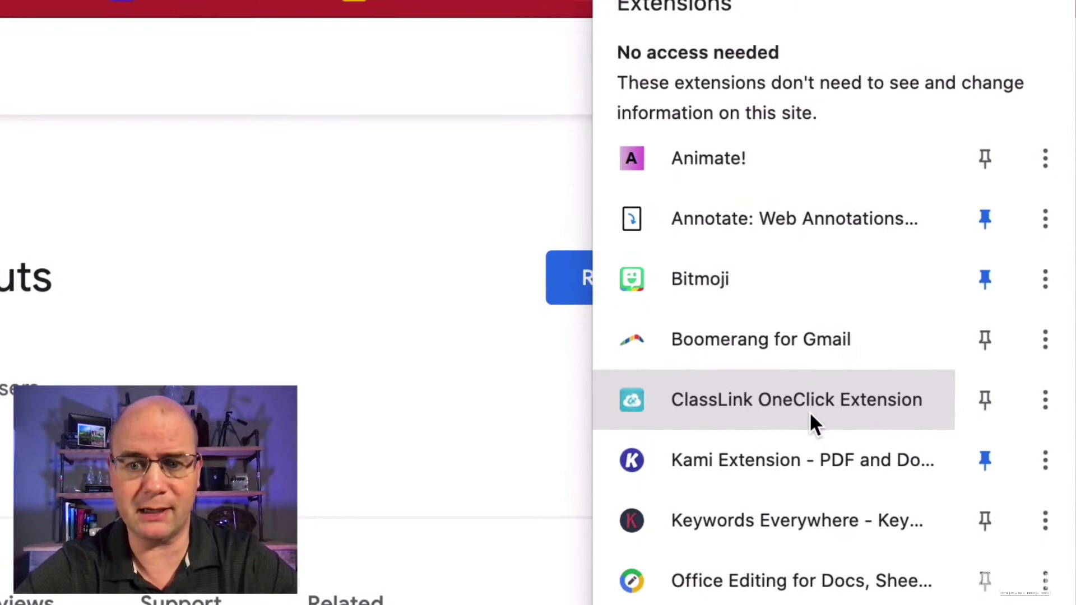
Scroll the extensions list down to Tab Resize to check its pin.
{"action": "scroll", "coordinate": [796, 560], "scroll_direction": "down", "scroll_amount": 5}
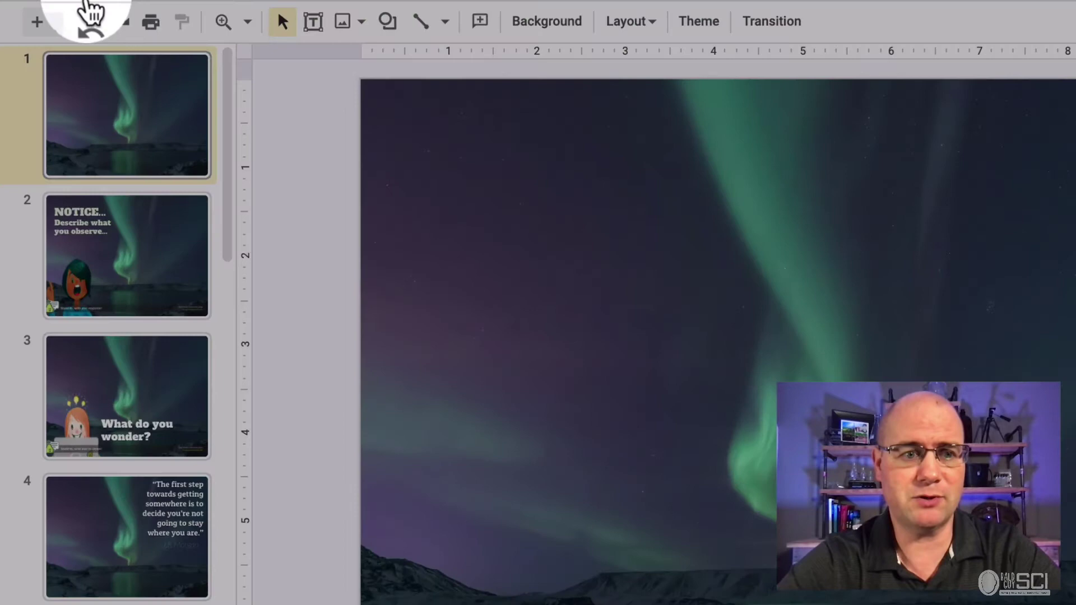
Bring up the File menu's Make a copy option for the aurora presentation.
{"action": "left_click", "coordinate": [84, 7]}
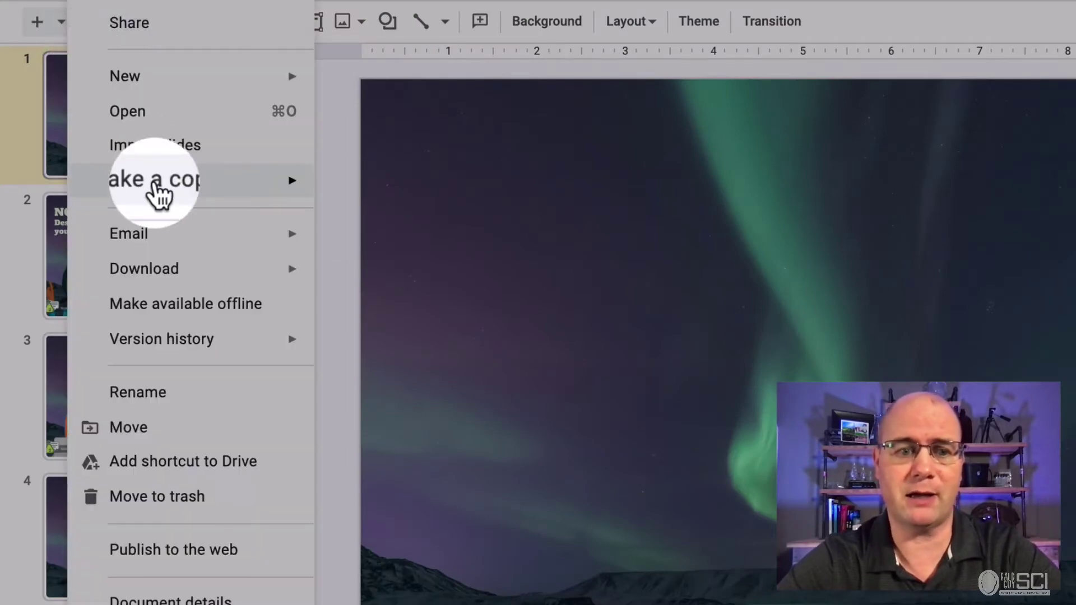
{"action": "mouse_move", "coordinate": [160, 193]}
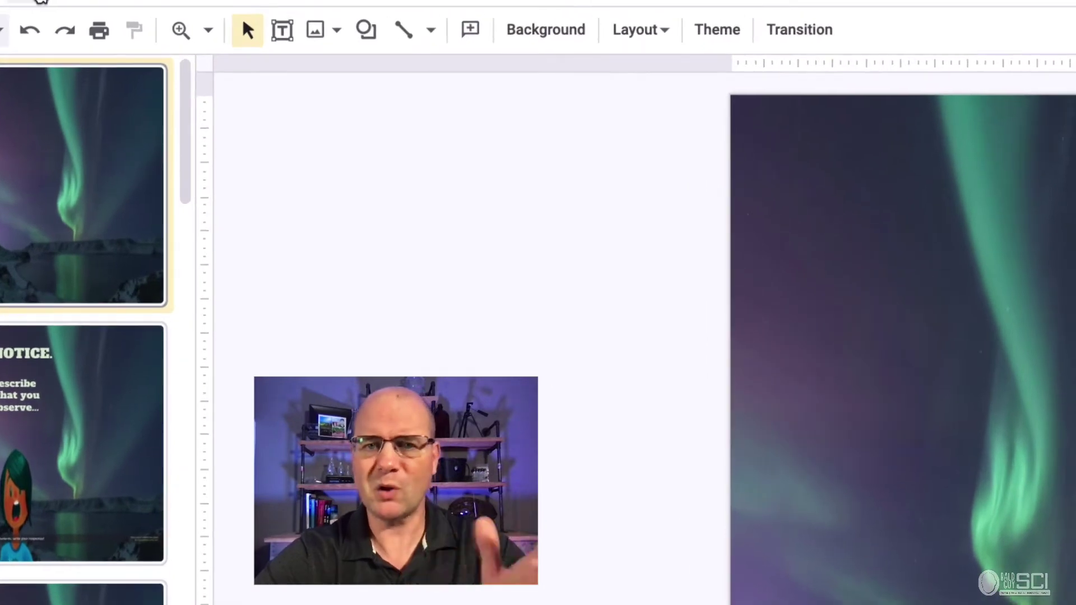
Check Page setup shows Custom 8.5 × 11 inches, cancel without changes, and show the NOTICE slide.
{"action": "left_click", "coordinate": [36, 2]}
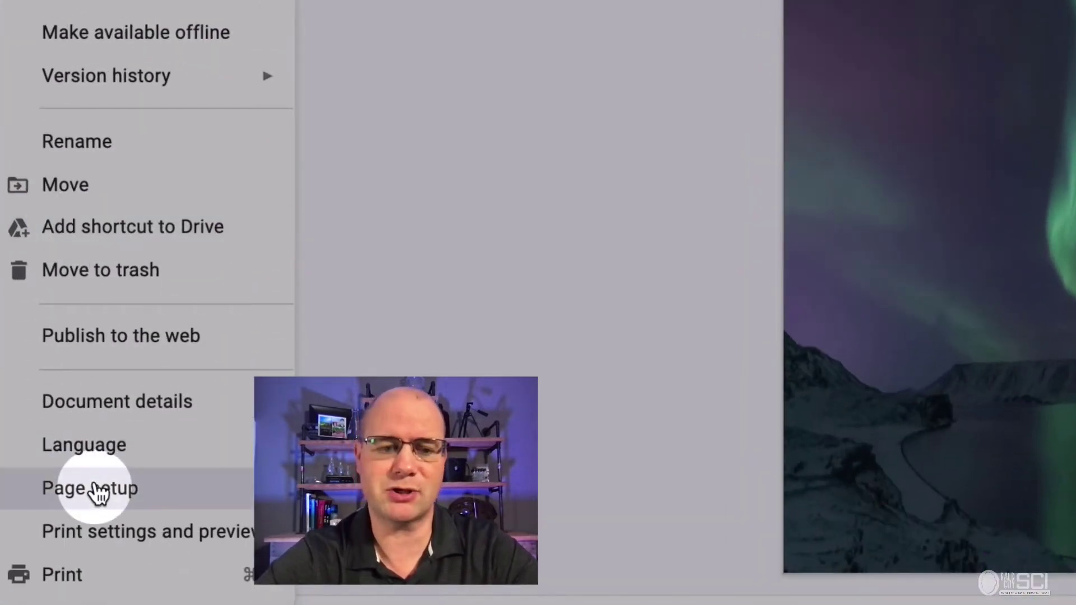
{"action": "left_click", "coordinate": [95, 493]}
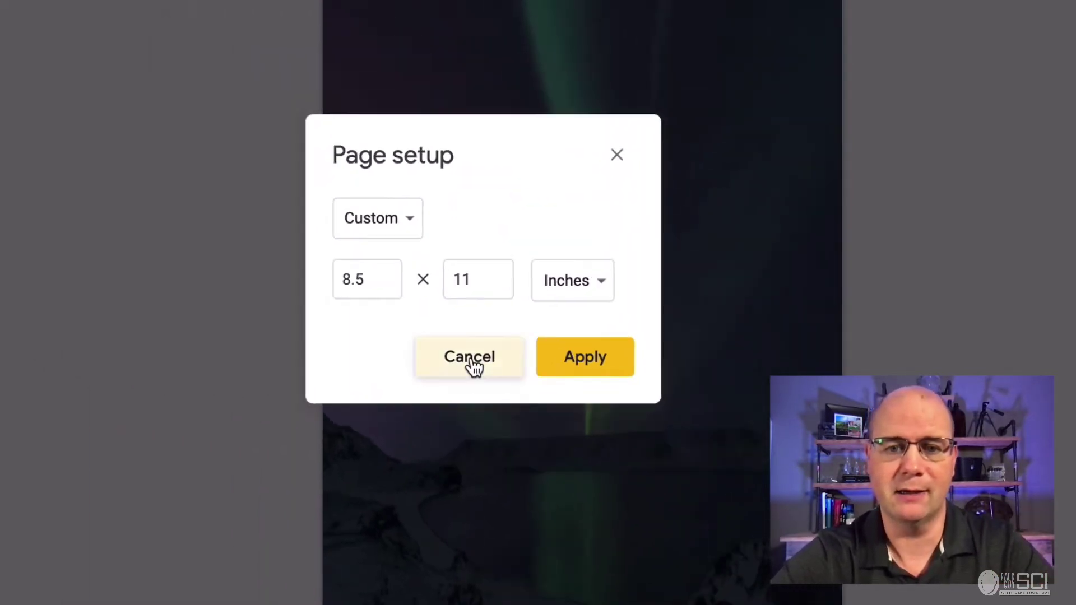
{"action": "left_click", "coordinate": [471, 359]}
{"action": "left_click", "coordinate": [66, 253]}
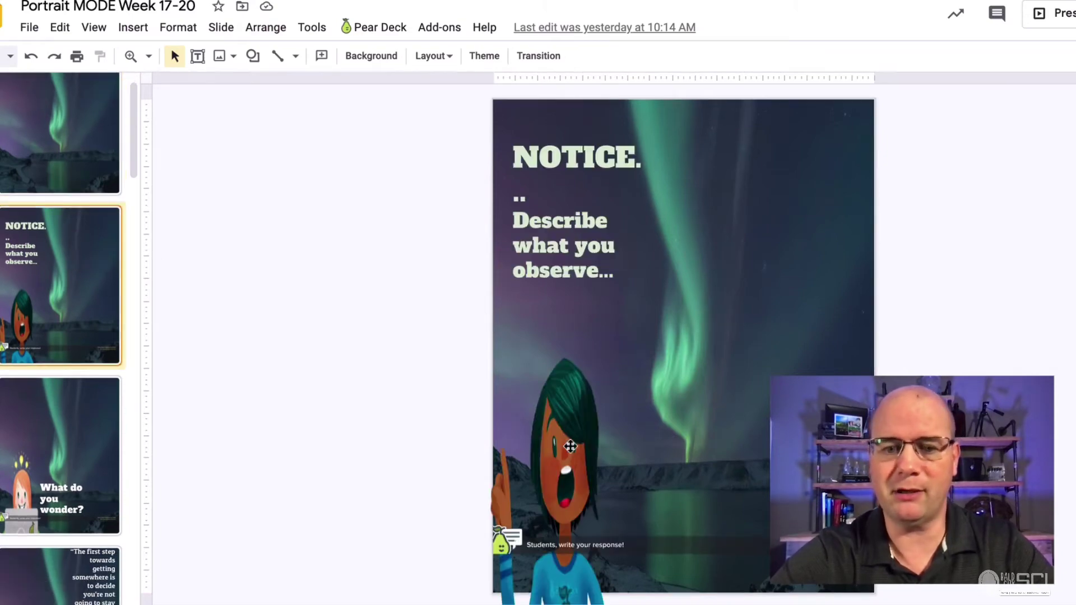
Step through the Remote Work, BEFORE questions and Generation Genius video slides in the filmstrip.
{"action": "scroll", "coordinate": [44, 329], "scroll_direction": "down", "scroll_amount": 6}
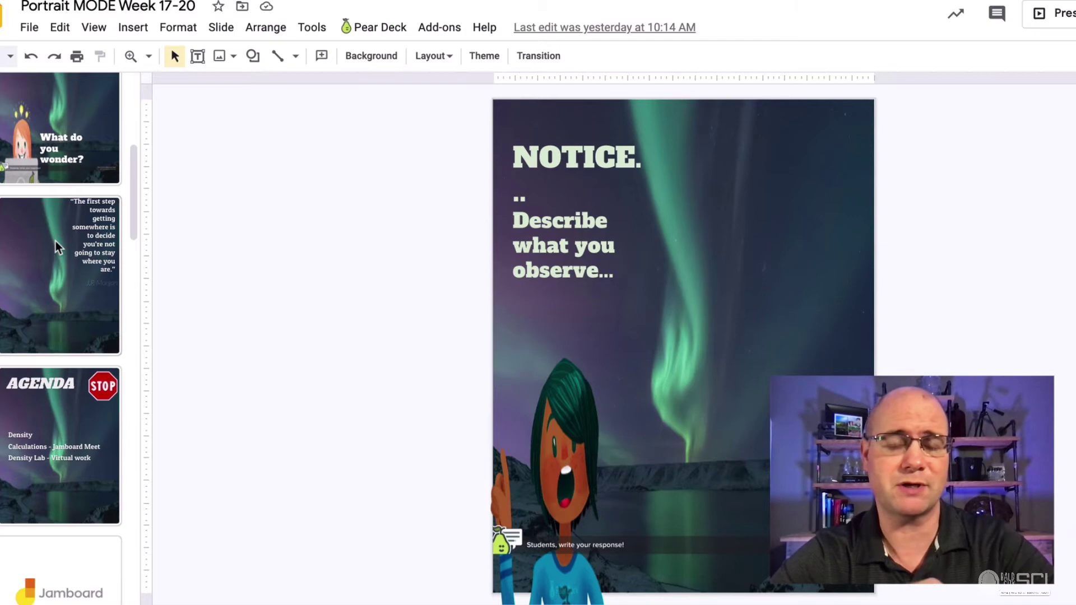
{"action": "scroll", "coordinate": [56, 241], "scroll_direction": "down", "scroll_amount": 3}
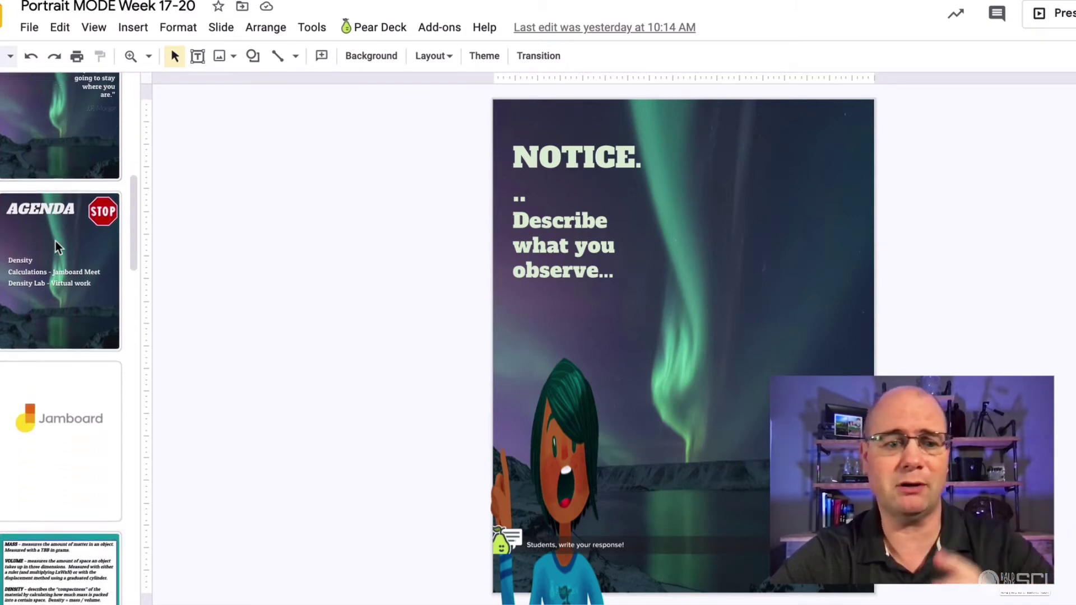
{"action": "scroll", "coordinate": [55, 241], "scroll_direction": "down", "scroll_amount": 9}
{"action": "left_click", "coordinate": [55, 241]}
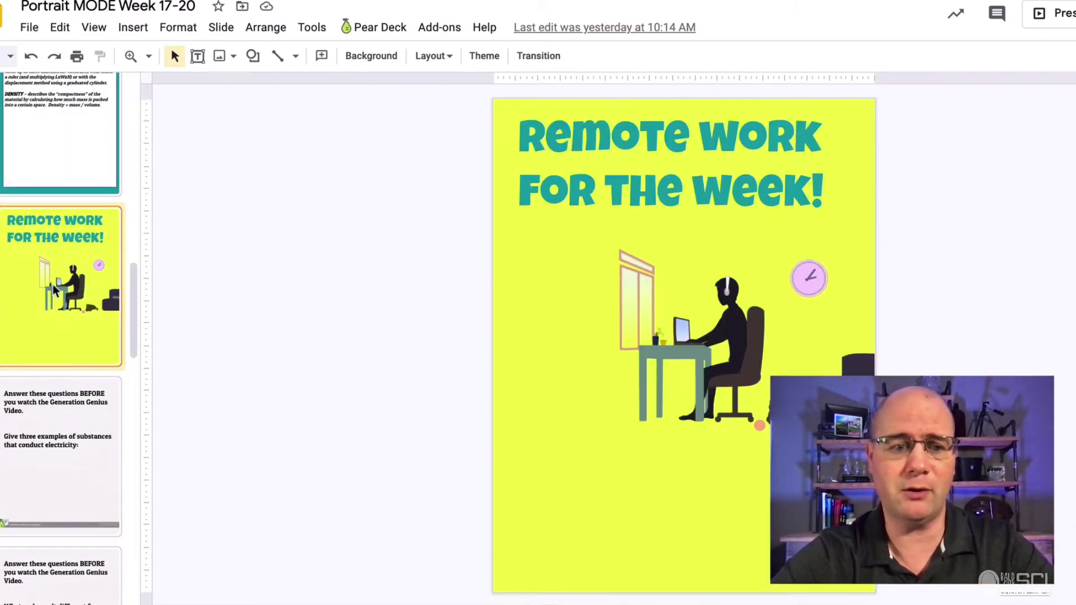
{"action": "left_click", "coordinate": [42, 418]}
{"action": "scroll", "coordinate": [41, 419], "scroll_direction": "down", "scroll_amount": 7}
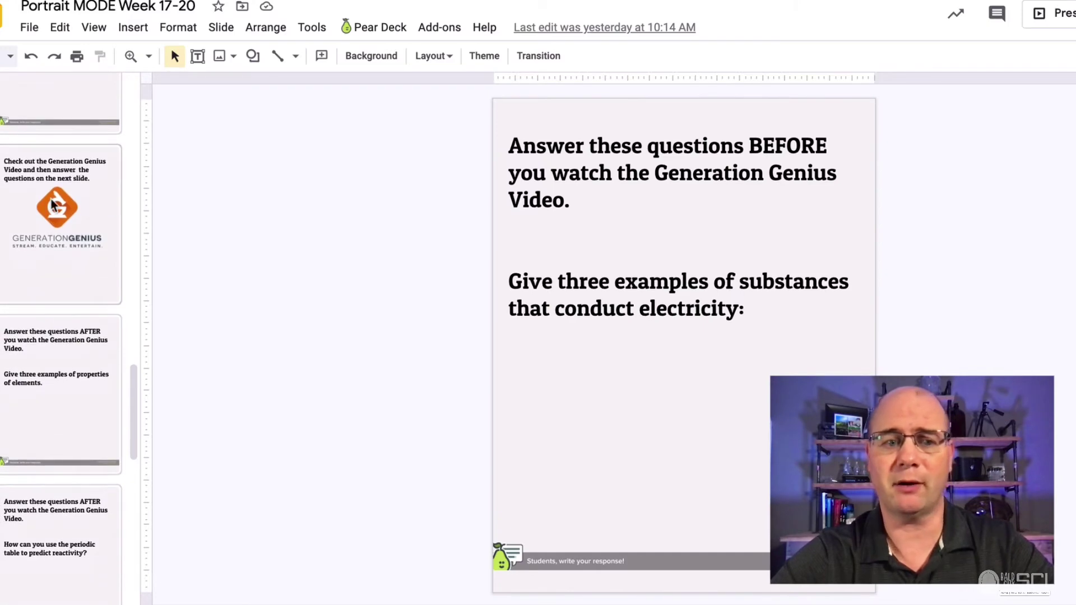
{"action": "left_click", "coordinate": [52, 201]}
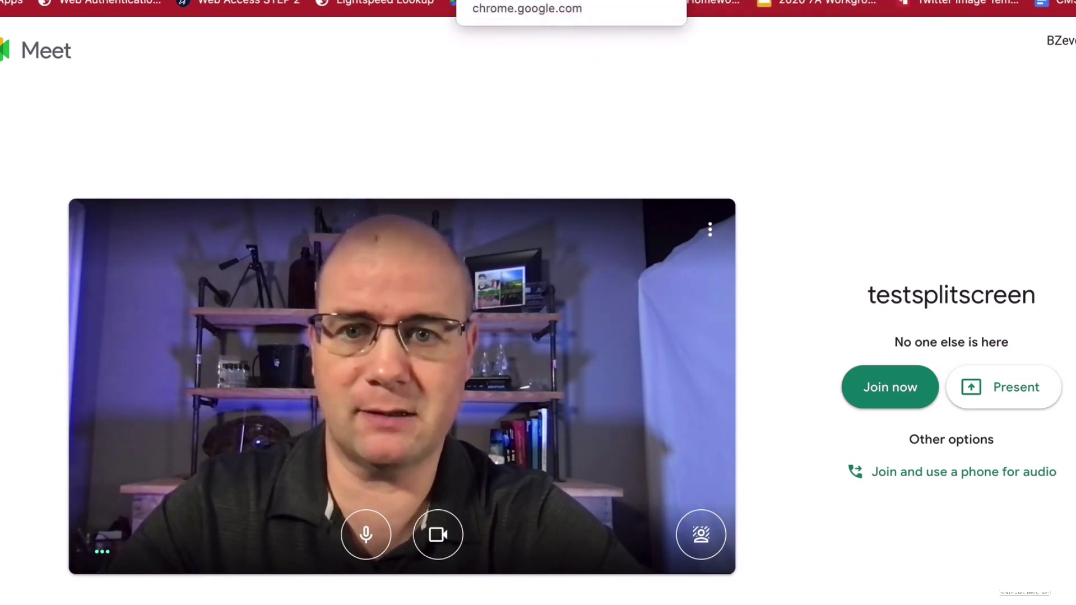
Switch with Ctrl+Tab from Meet to the Tab Resize Web Store tab.
{"action": "key", "text": "ctrl+Tab"}
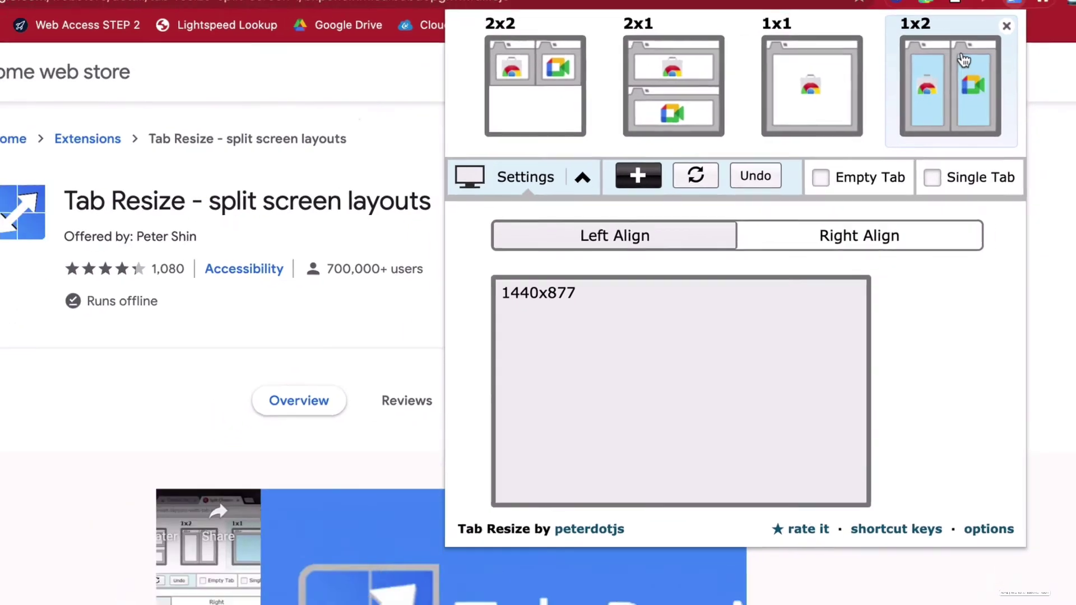
Apply the 1x2 split, show Slides on the left, narrow it, and move Meet to the left half.
{"action": "left_click", "coordinate": [971, 53]}
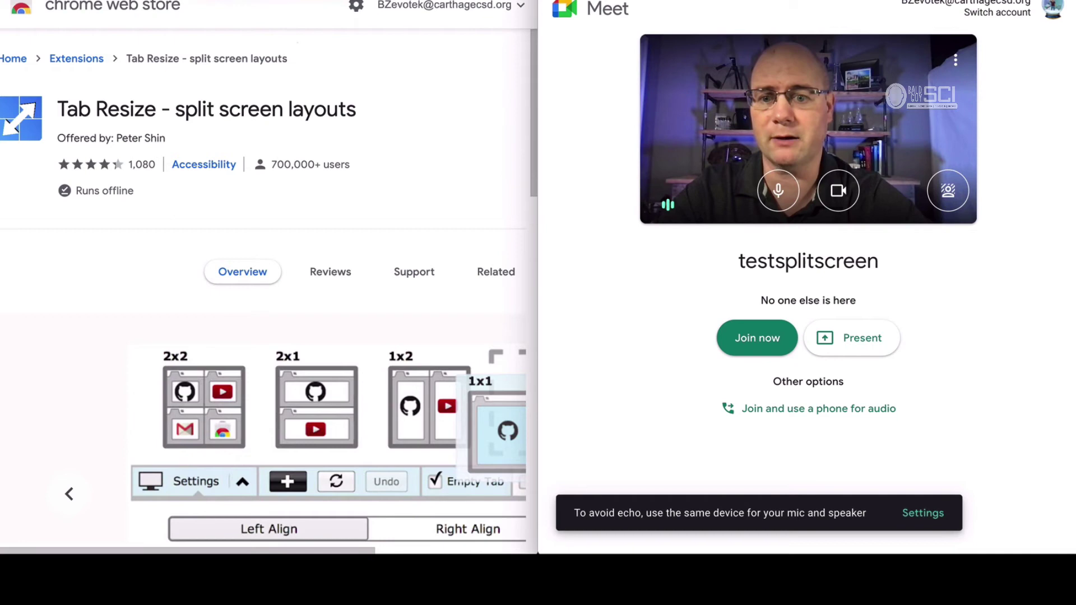
{"action": "key", "text": "ctrl+Tab"}
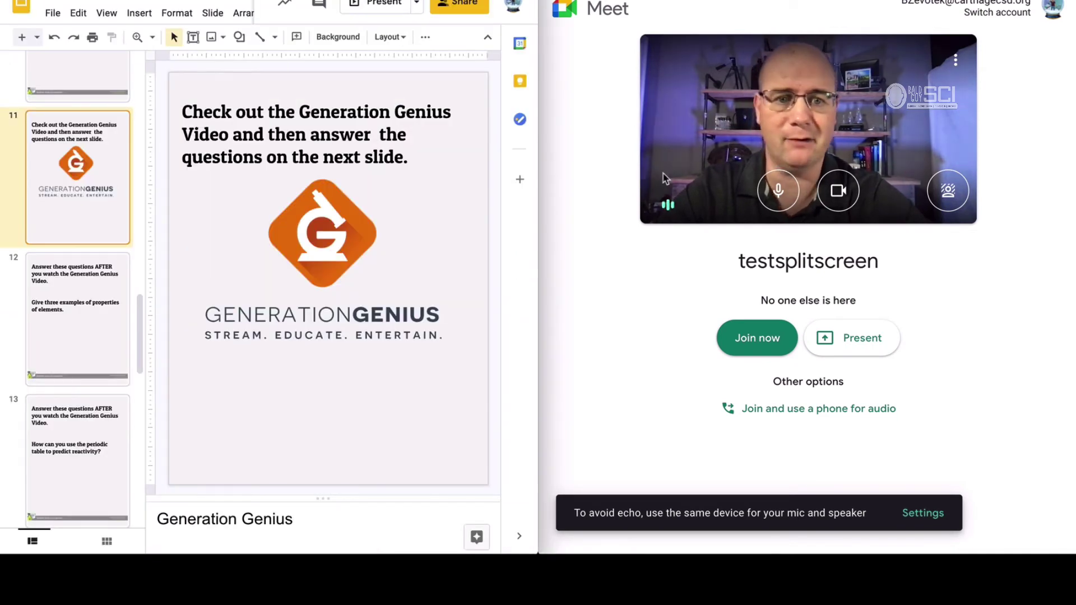
{"action": "scroll", "coordinate": [98, 224], "scroll_direction": "up", "scroll_amount": 20}
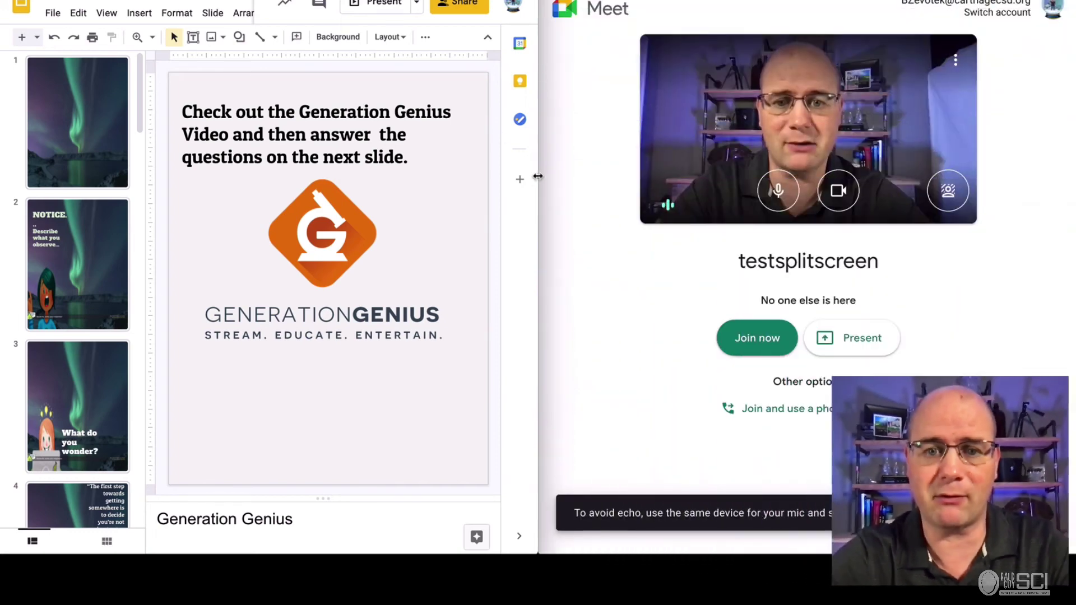
{"action": "mouse_move", "coordinate": [534, 176]}
{"action": "left_mouse_down"}
{"action": "mouse_move", "coordinate": [509, 176]}
{"action": "mouse_move", "coordinate": [538, 175]}
{"action": "left_mouse_up"}
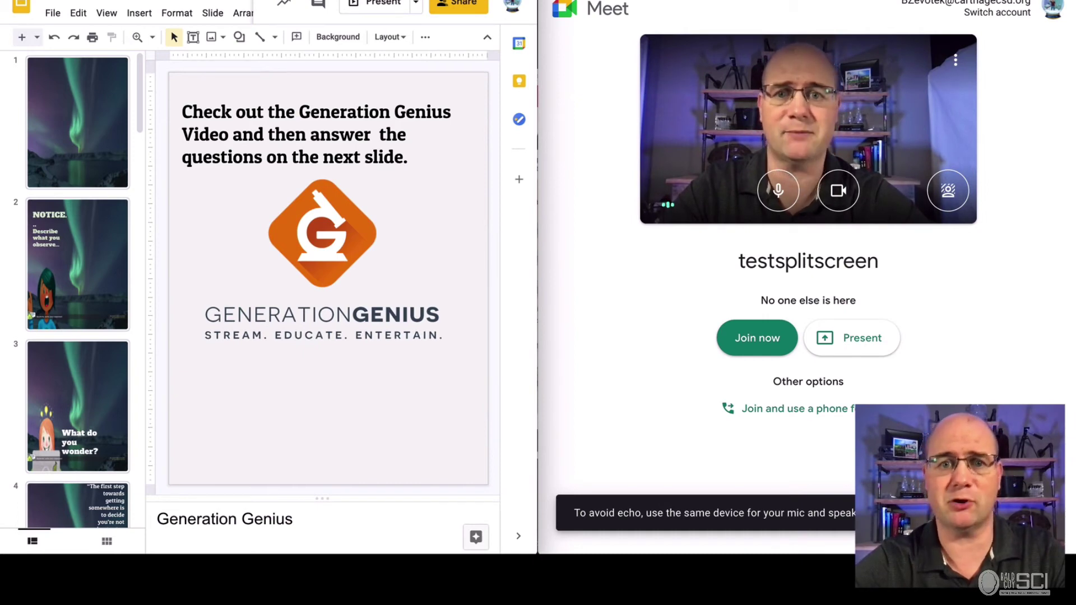
{"action": "left_click_drag", "start_coordinate": [729, 6], "coordinate": [188, 5]}
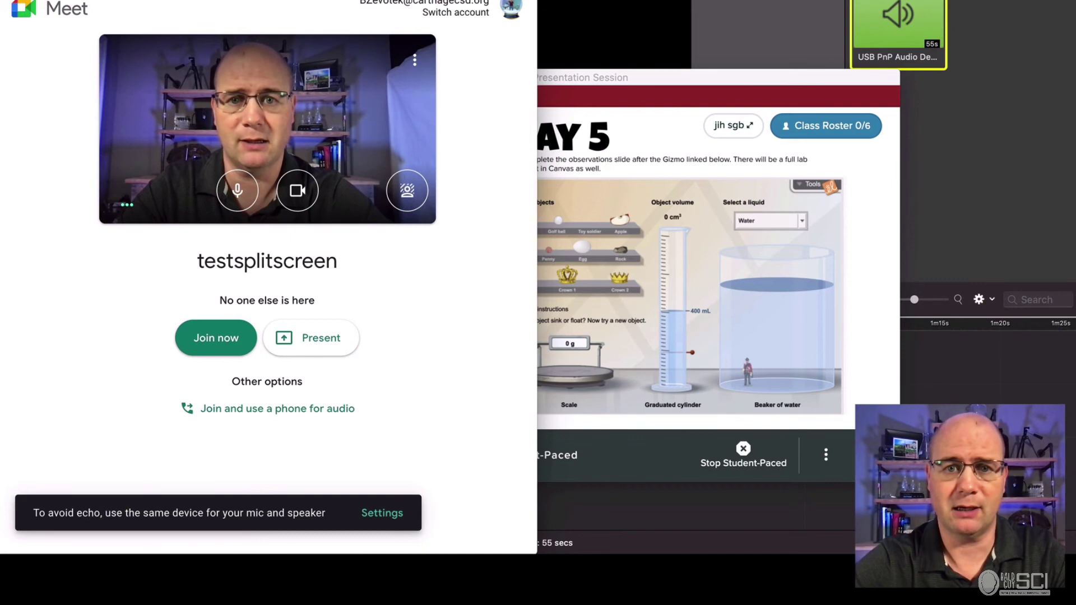
Maximize Meet, then load the ExploreLearning Gizmos site in a new tab via 'explore'.
{"action": "key", "text": "ctrl+alt+Return"}
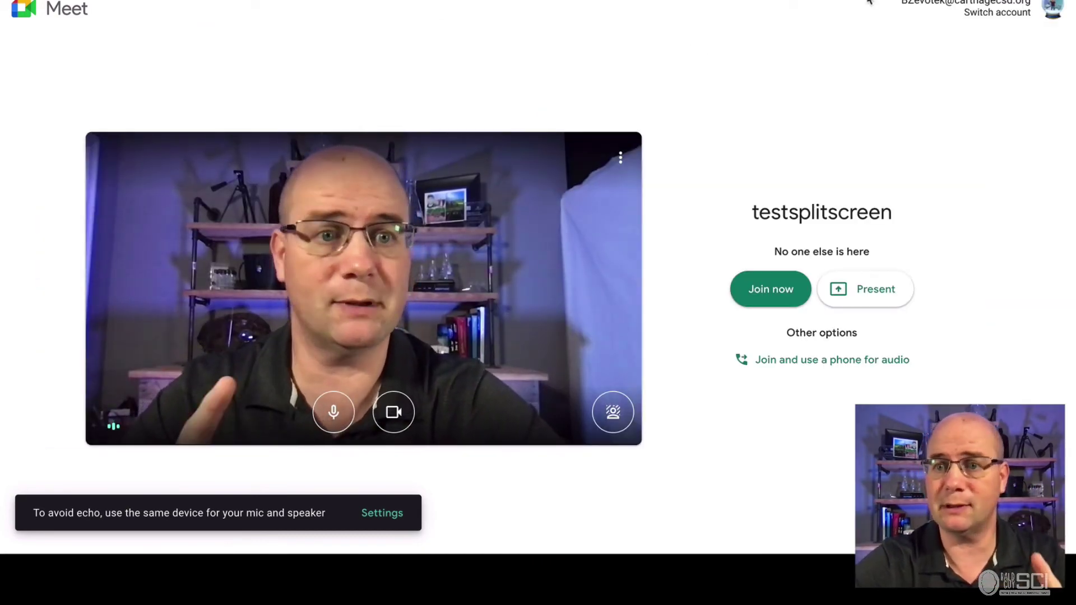
{"action": "key", "text": "ctrl+t"}
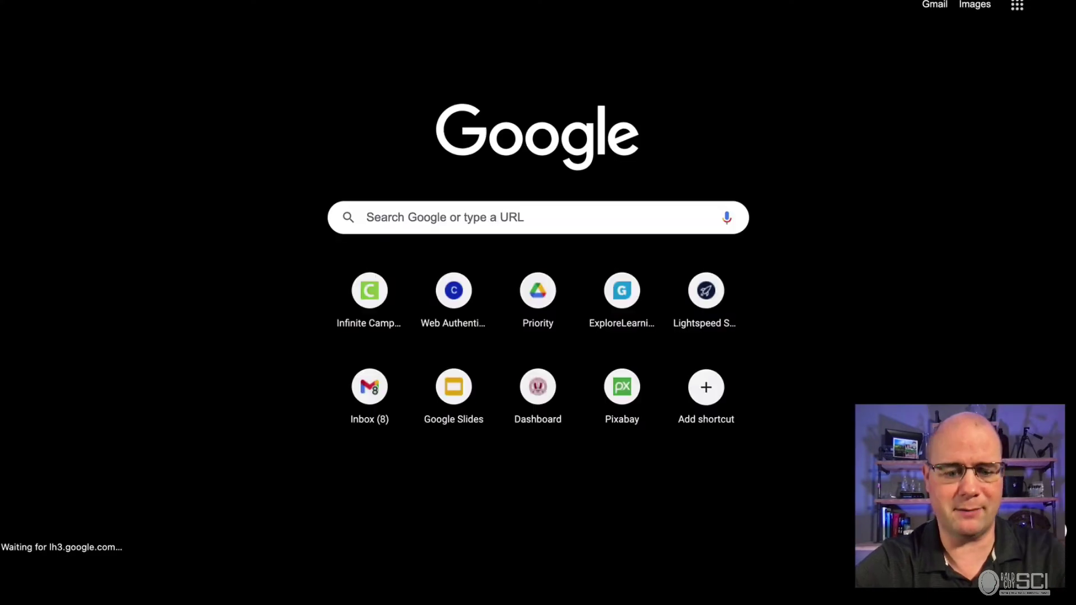
{"action": "type", "text": "explore"}
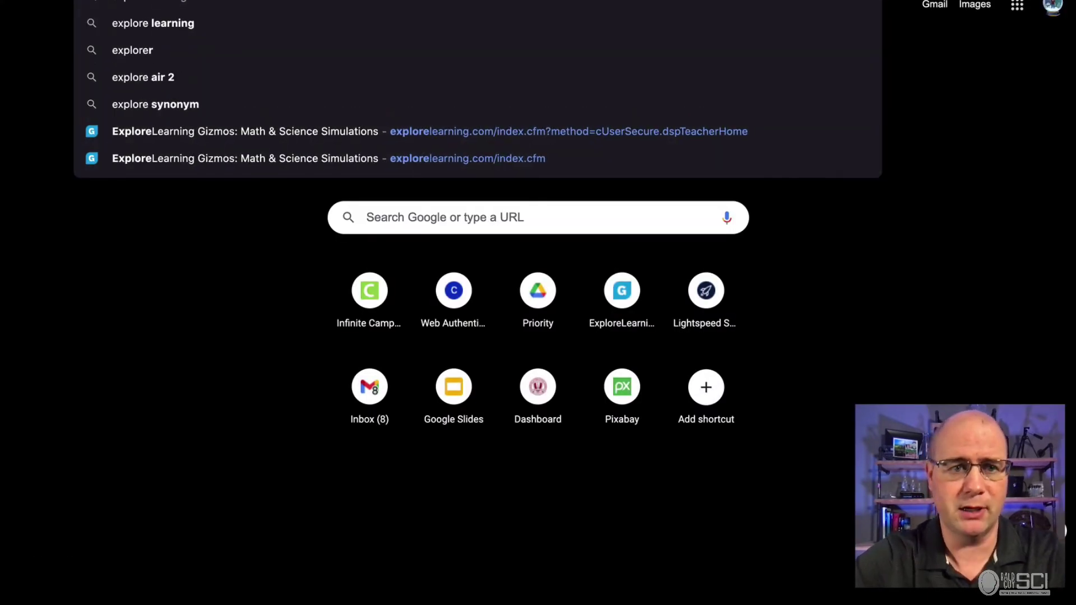
{"action": "key", "text": "Return"}
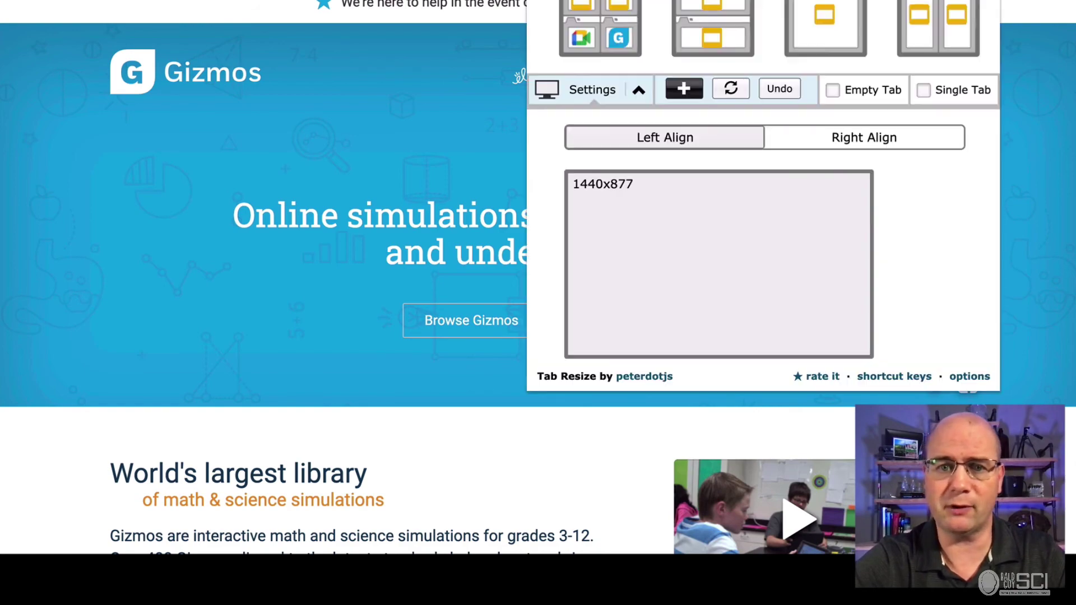
Choose the 2x2 layout so Slides, Meet and Gizmos fill four quadrants.
{"action": "left_click", "coordinate": [601, 25]}
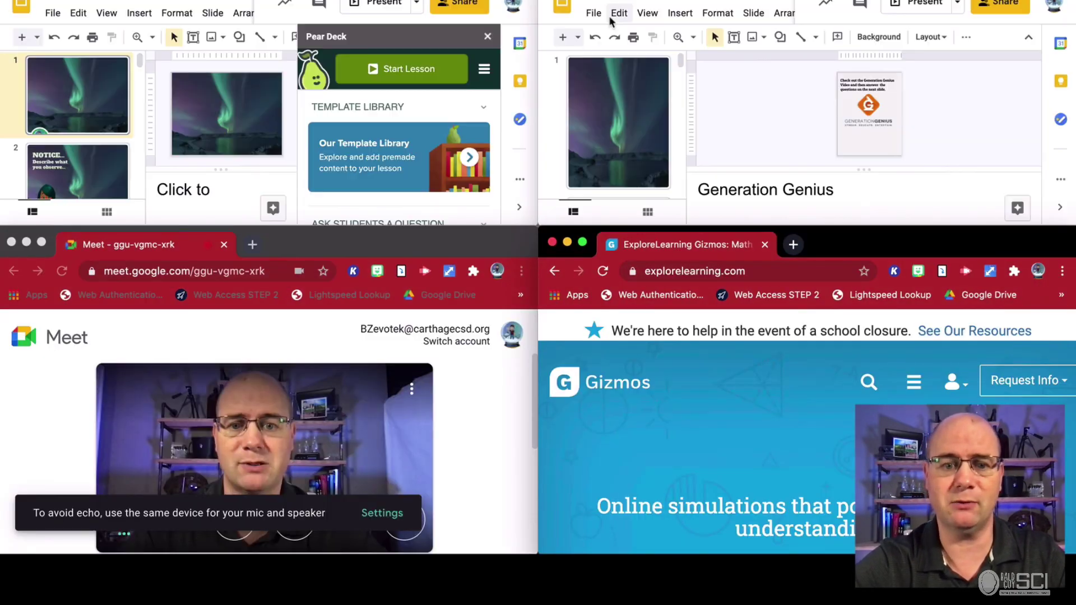